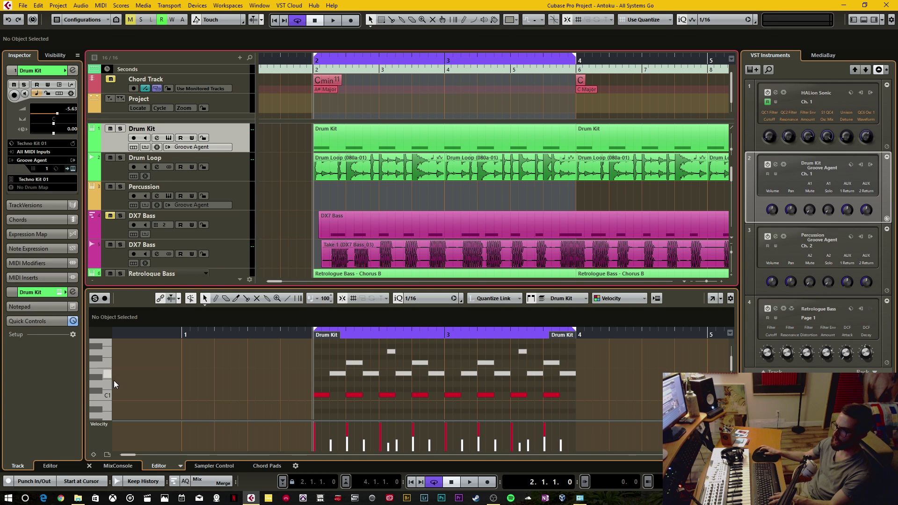
Step: Audition the C1 kick, check its first note, then open the Drum Kit's Drum Map list
{"action": "left_click", "coordinate": [103, 391]}
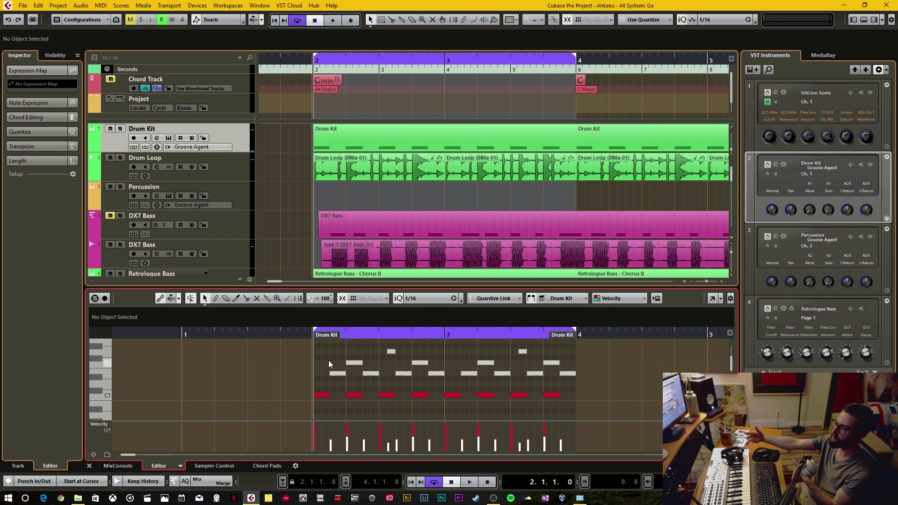
{"action": "left_click", "coordinate": [322, 395]}
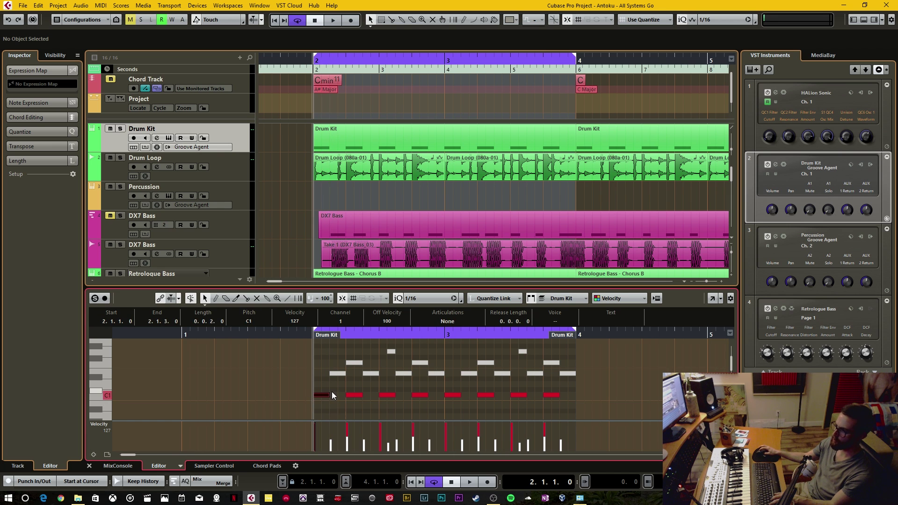
{"action": "left_click", "coordinate": [335, 385]}
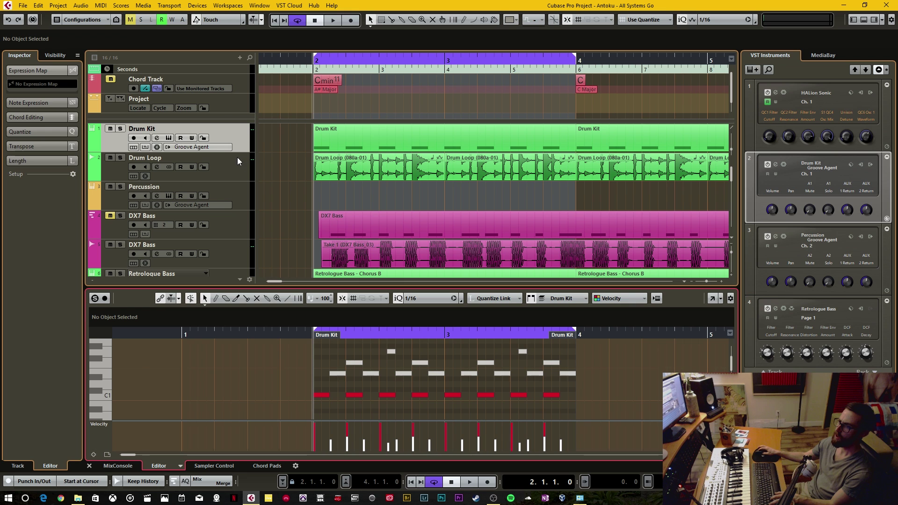
{"action": "left_click", "coordinate": [239, 141]}
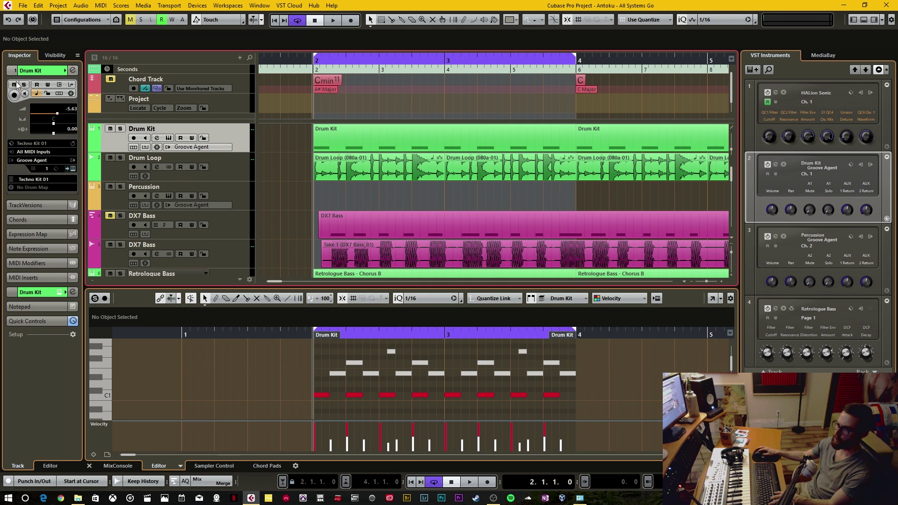
{"action": "left_click", "coordinate": [45, 187]}
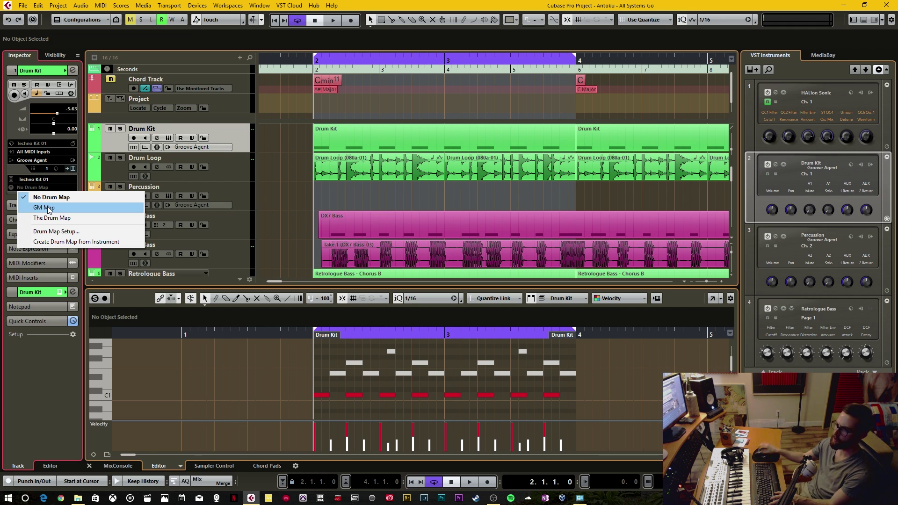
Step: Assign GM Map to the Drum Kit track and open its part in the Drum Editor
{"action": "left_click", "coordinate": [49, 208]}
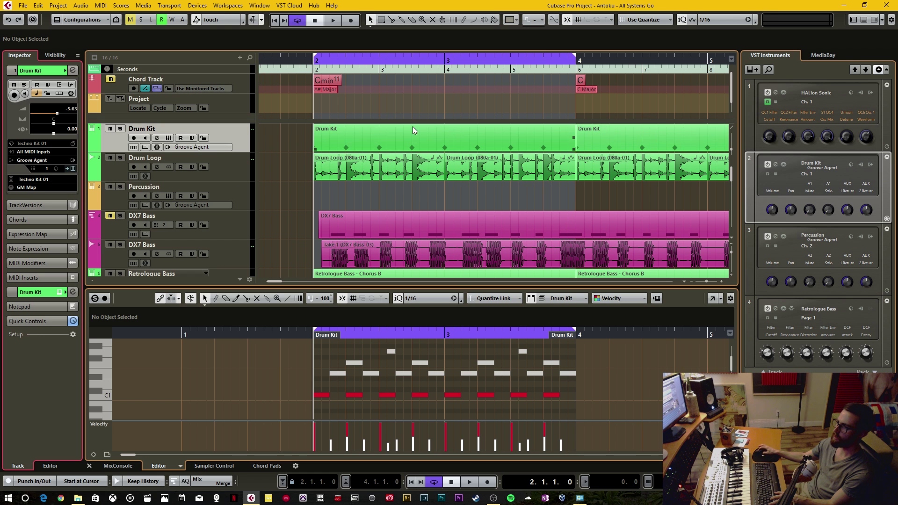
{"action": "key", "text": "g"}
{"action": "key", "text": "g"}
{"action": "key", "text": "g"}
{"action": "key", "text": "g"}
{"action": "key", "text": "g"}
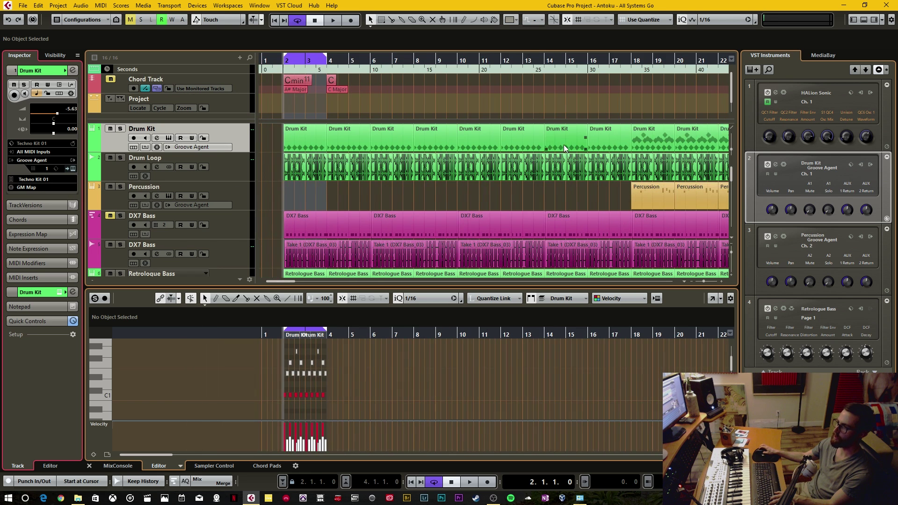
{"action": "key", "text": "h"}
{"action": "key", "text": "h"}
{"action": "key", "text": "h"}
{"action": "key", "text": "h"}
{"action": "key", "text": "h"}
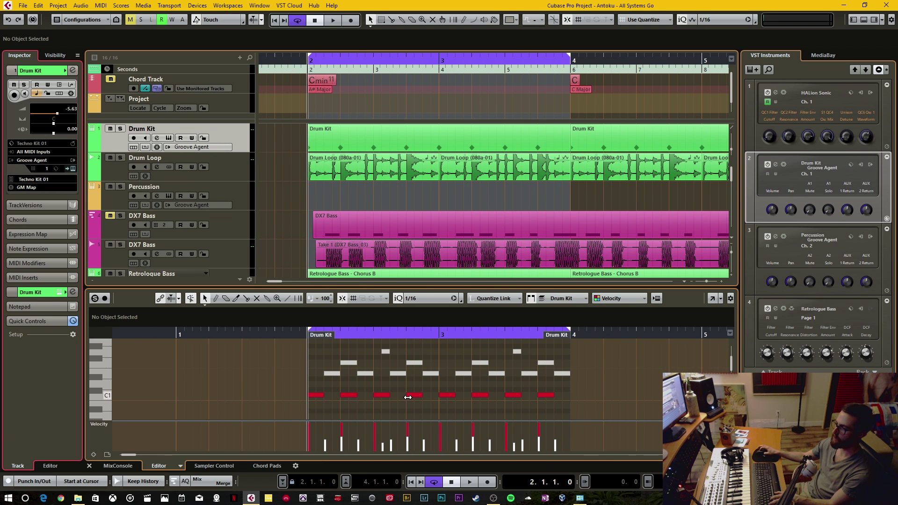
{"action": "left_click", "coordinate": [360, 124]}
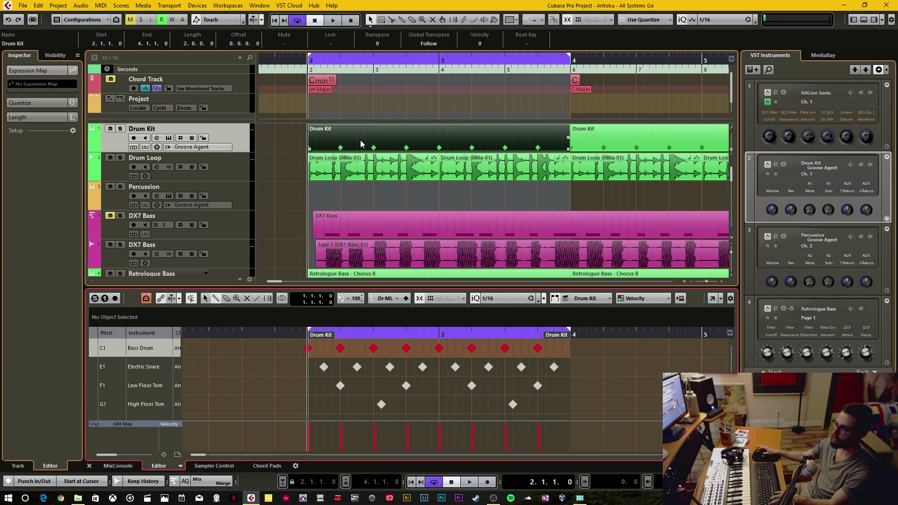
Step: Enlarge the drum note area, browse the drum list, and open the Drum Kit's Groove Agent 4
{"action": "left_click_drag", "start_coordinate": [88, 289], "coordinate": [88, 187]}
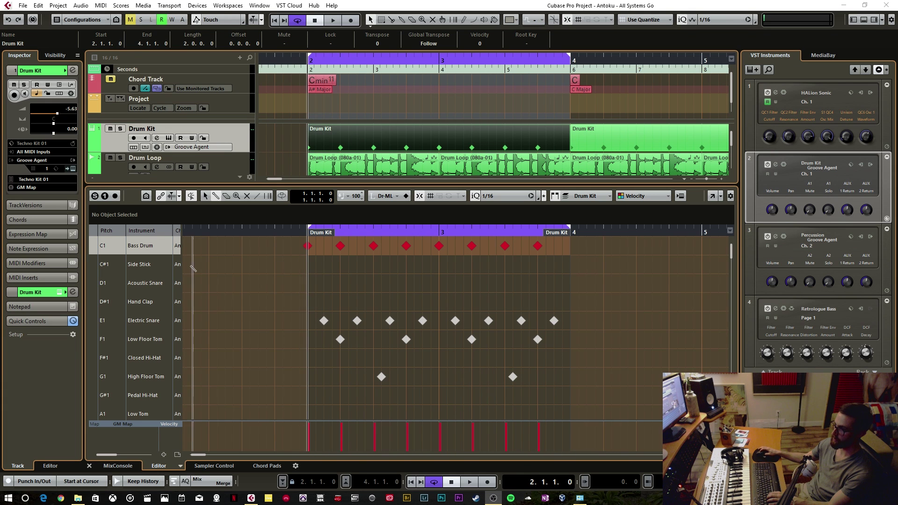
{"action": "scroll", "coordinate": [150, 249], "scroll_direction": "down", "scroll_amount": 10}
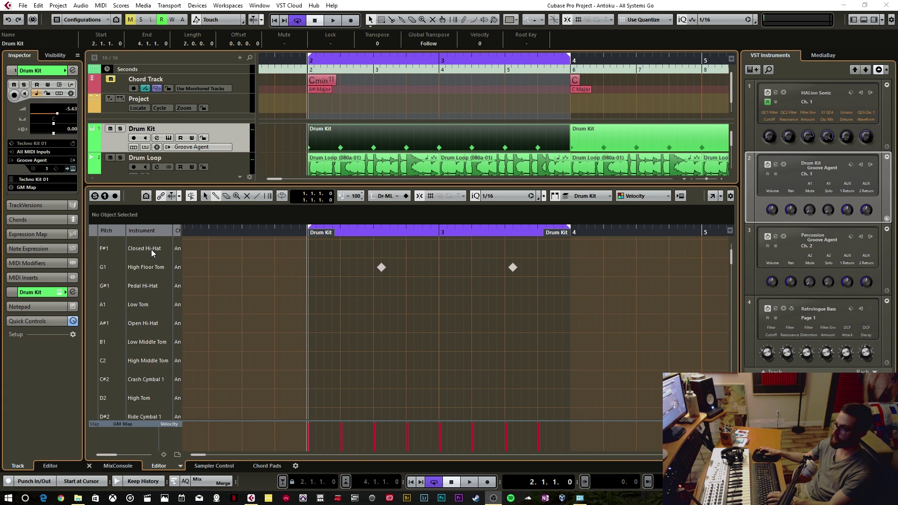
{"action": "scroll", "coordinate": [151, 250], "scroll_direction": "down", "scroll_amount": 15}
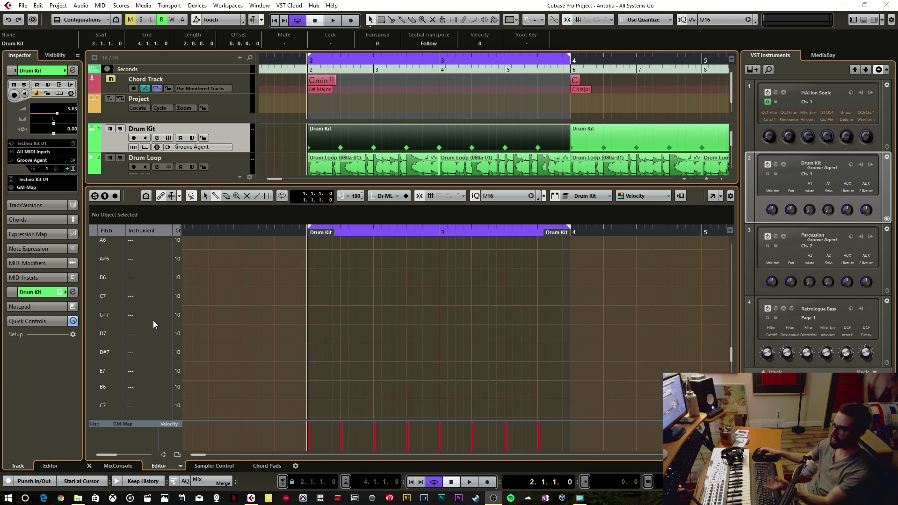
{"action": "left_click", "coordinate": [151, 318]}
{"action": "scroll", "coordinate": [424, 320], "scroll_direction": "up", "scroll_amount": 20}
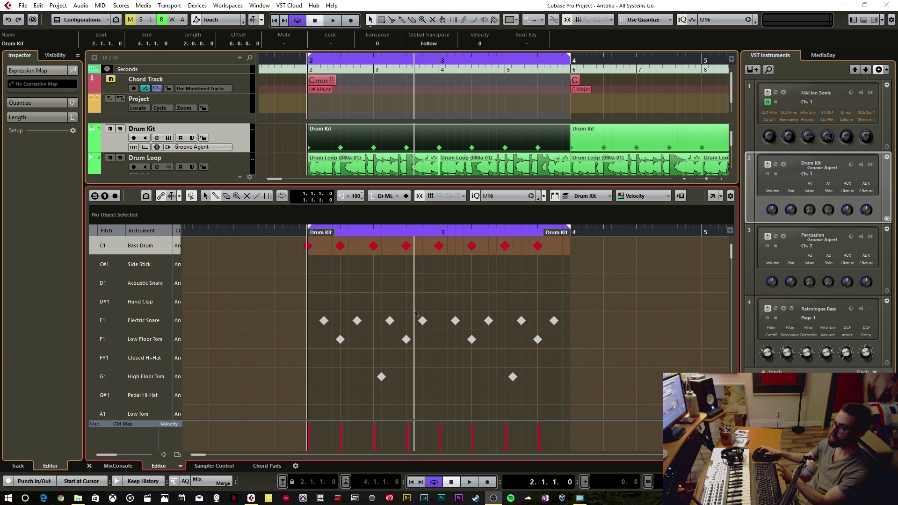
{"action": "left_click", "coordinate": [169, 139]}
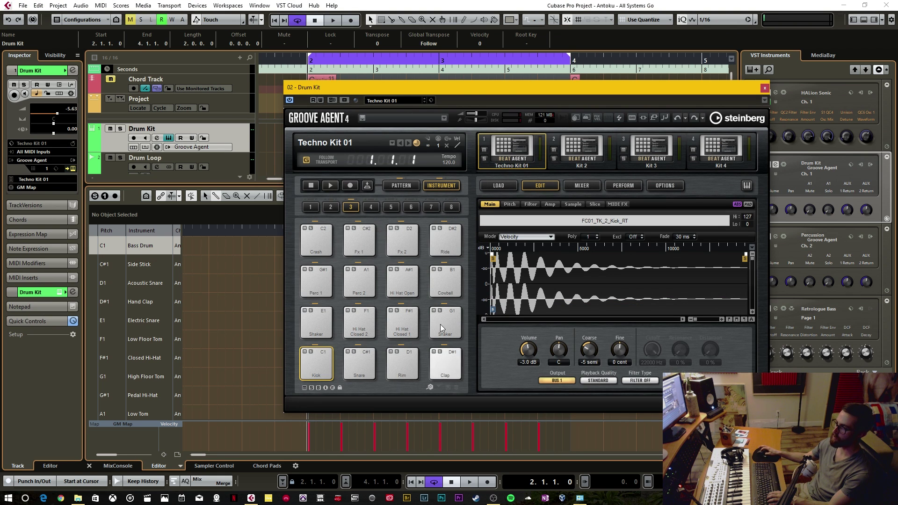
Step: Switch Groove Agent between Pattern and Instrument pads, then close the plug-in window
{"action": "left_click", "coordinate": [402, 186]}
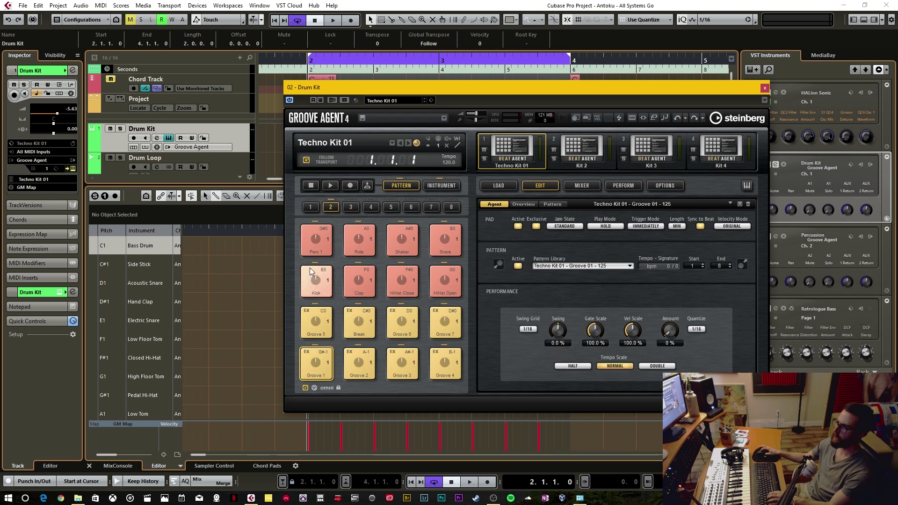
{"action": "left_click", "coordinate": [439, 185]}
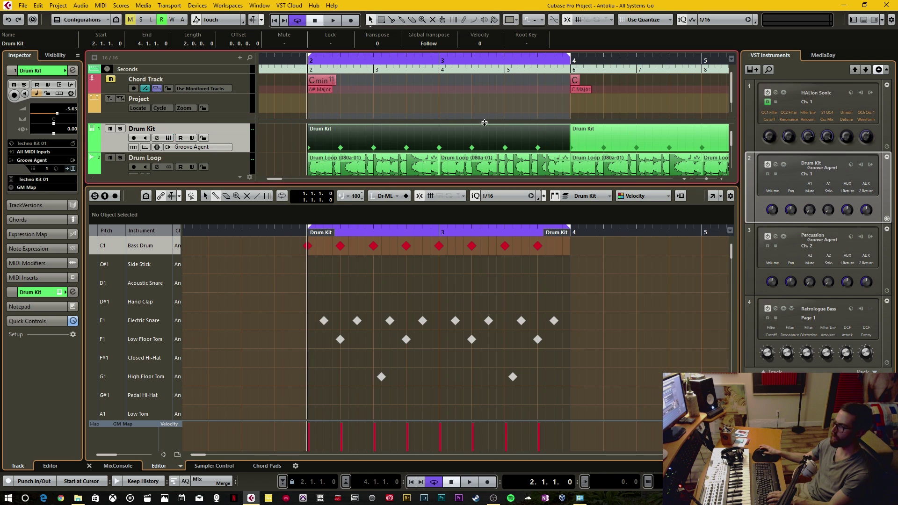
{"action": "left_click", "coordinate": [764, 87]}
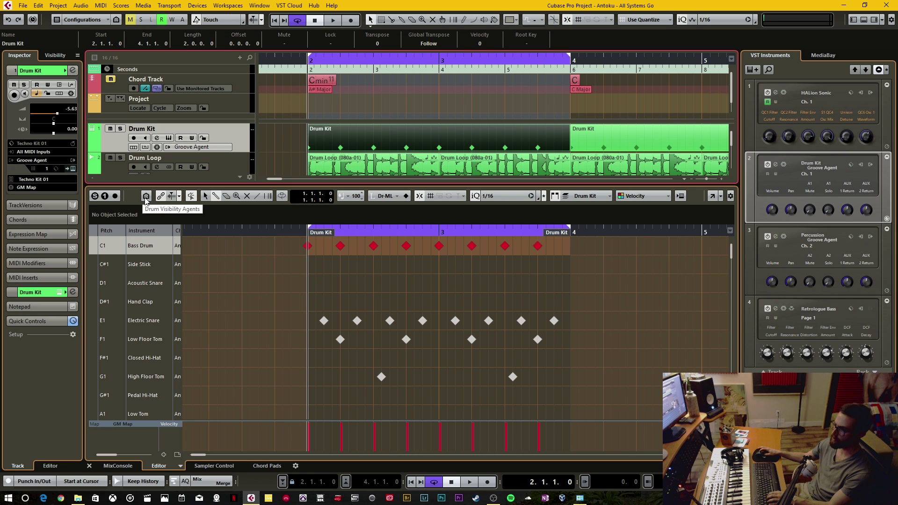
Step: Set the drum list to Show Drum Sounds in use by Instrument
{"action": "scroll", "coordinate": [413, 266], "scroll_direction": "down", "scroll_amount": 5}
{"action": "scroll", "coordinate": [413, 267], "scroll_direction": "up", "scroll_amount": 5}
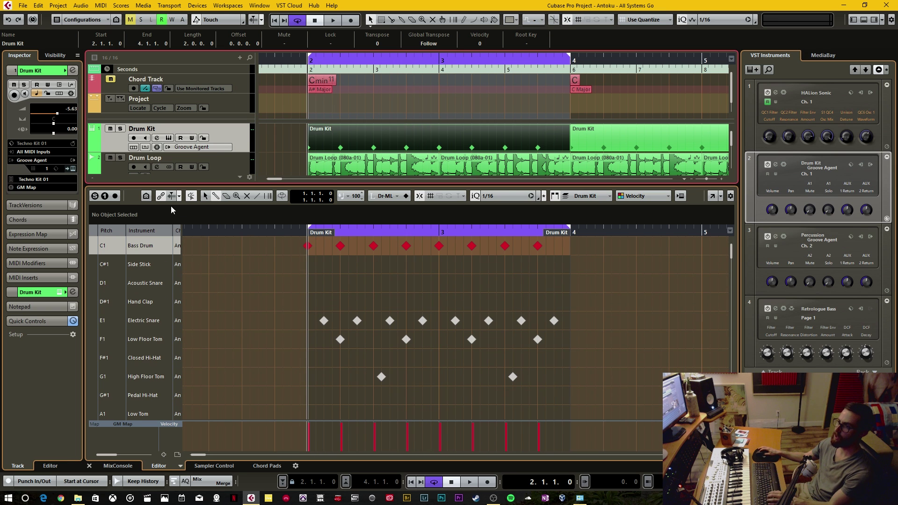
{"action": "left_click", "coordinate": [146, 196]}
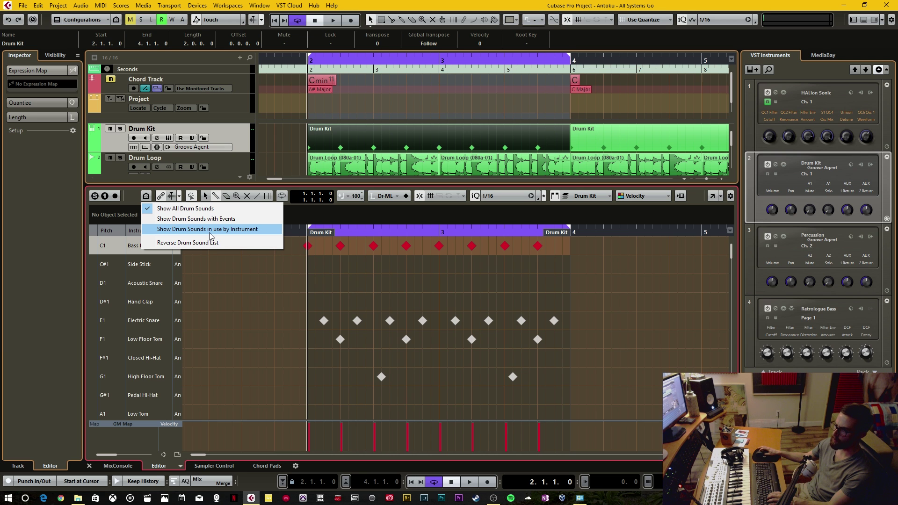
{"action": "left_click", "coordinate": [246, 230]}
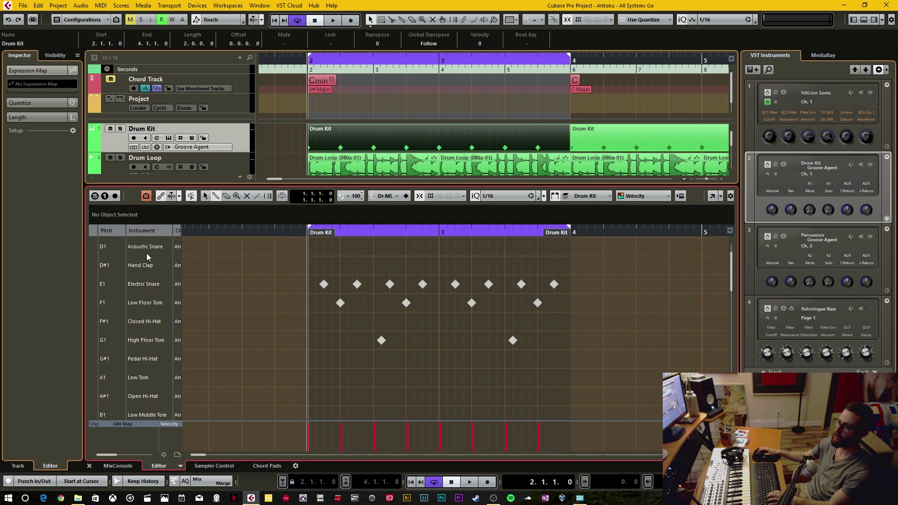
Step: Scroll the drum list and audition the E0 row and its neighbouring unmapped rows
{"action": "scroll", "coordinate": [147, 254], "scroll_direction": "down", "scroll_amount": 5}
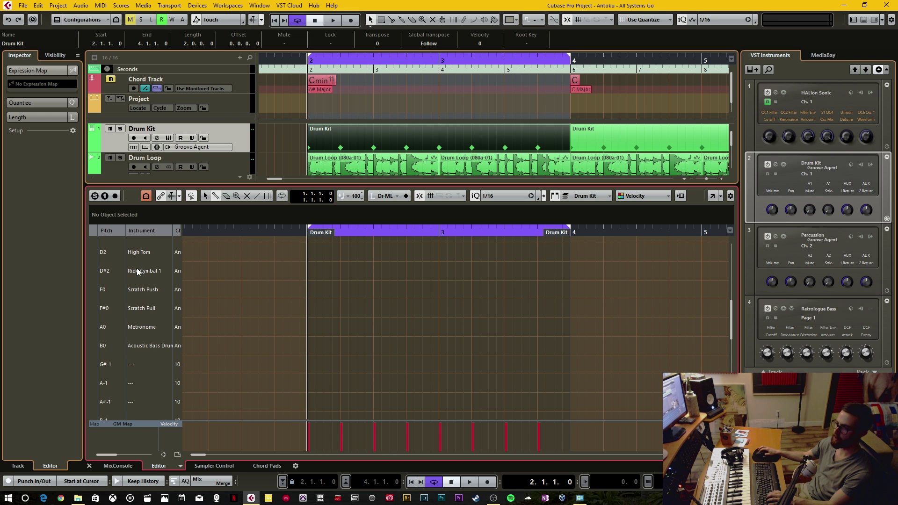
{"action": "scroll", "coordinate": [377, 315], "scroll_direction": "up", "scroll_amount": 5}
{"action": "scroll", "coordinate": [365, 280], "scroll_direction": "down", "scroll_amount": 5}
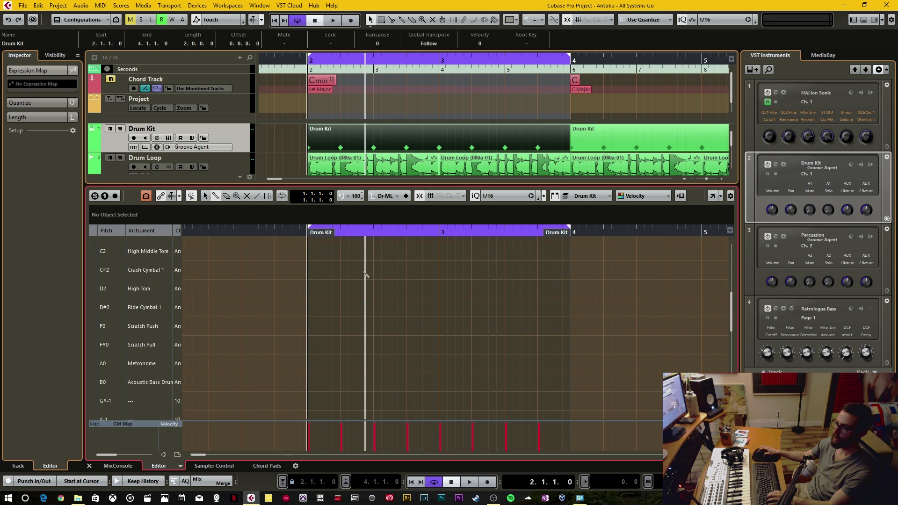
{"action": "scroll", "coordinate": [290, 327], "scroll_direction": "down", "scroll_amount": 4}
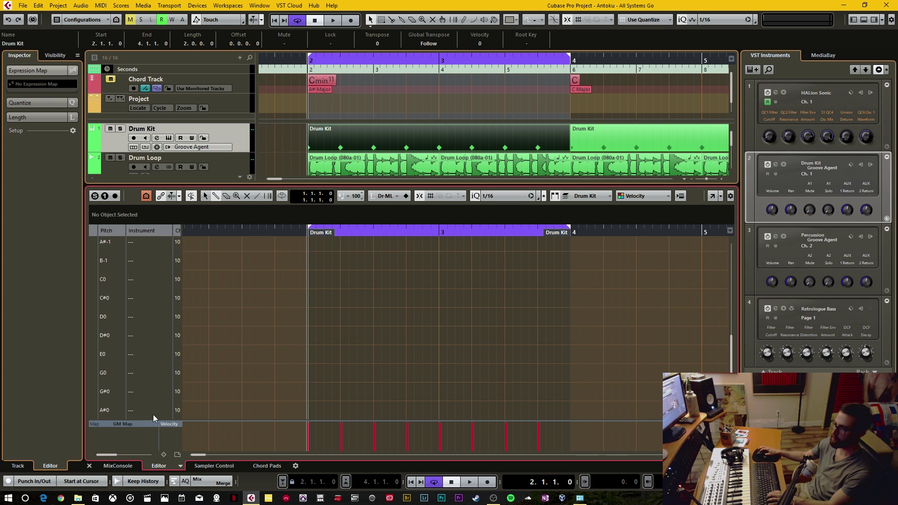
{"action": "scroll", "coordinate": [369, 391], "scroll_direction": "up", "scroll_amount": 4}
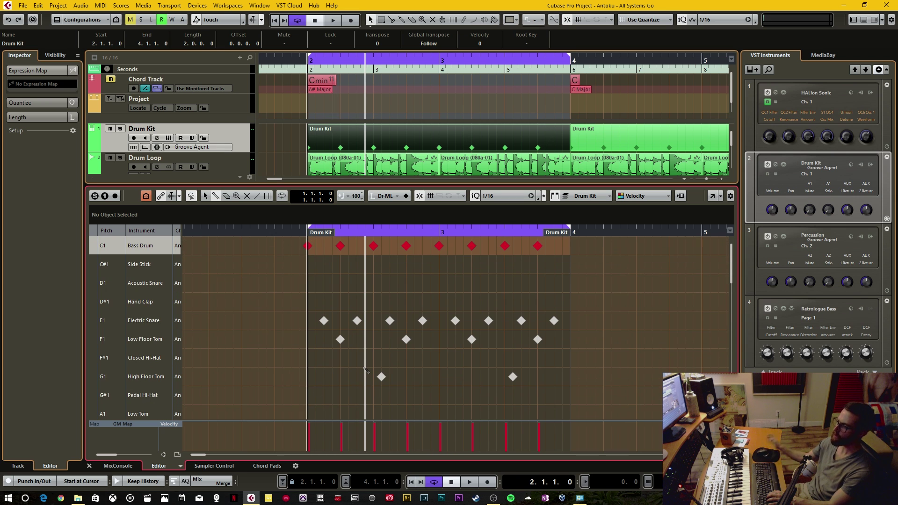
{"action": "scroll", "coordinate": [354, 350], "scroll_direction": "down", "scroll_amount": 4}
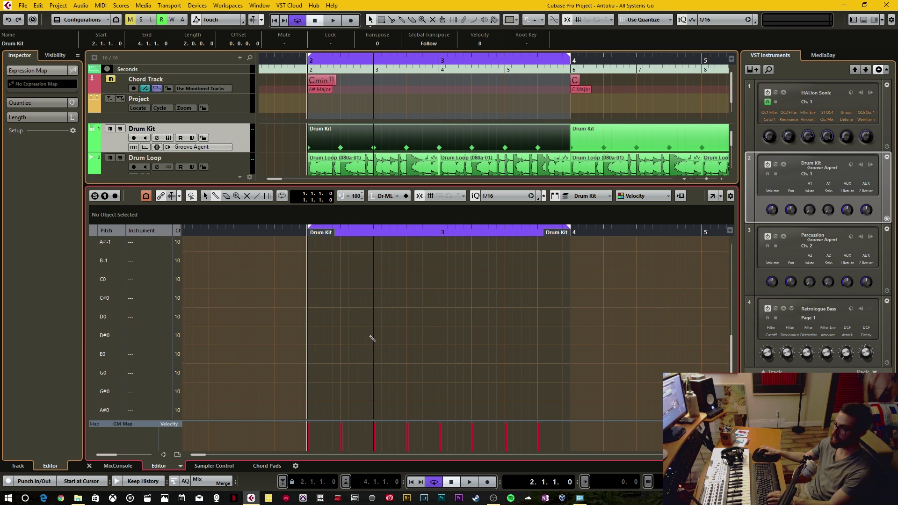
{"action": "left_click", "coordinate": [94, 358]}
{"action": "left_click", "coordinate": [93, 335]}
{"action": "left_click", "coordinate": [90, 320]}
Step: Audition Closed Hi-Hat, High Floor Tom, Pedal Hi-Hat and the sounds up to Bass Drum
{"action": "scroll", "coordinate": [371, 345], "scroll_direction": "up", "scroll_amount": 4}
{"action": "left_click", "coordinate": [92, 361]}
{"action": "left_click", "coordinate": [96, 376]}
{"action": "left_click", "coordinate": [94, 395]}
{"action": "left_click", "coordinate": [94, 339]}
{"action": "left_click", "coordinate": [93, 320]}
{"action": "left_click", "coordinate": [92, 301]}
{"action": "left_click", "coordinate": [92, 283]}
{"action": "left_click", "coordinate": [92, 266]}
{"action": "left_click", "coordinate": [92, 248]}
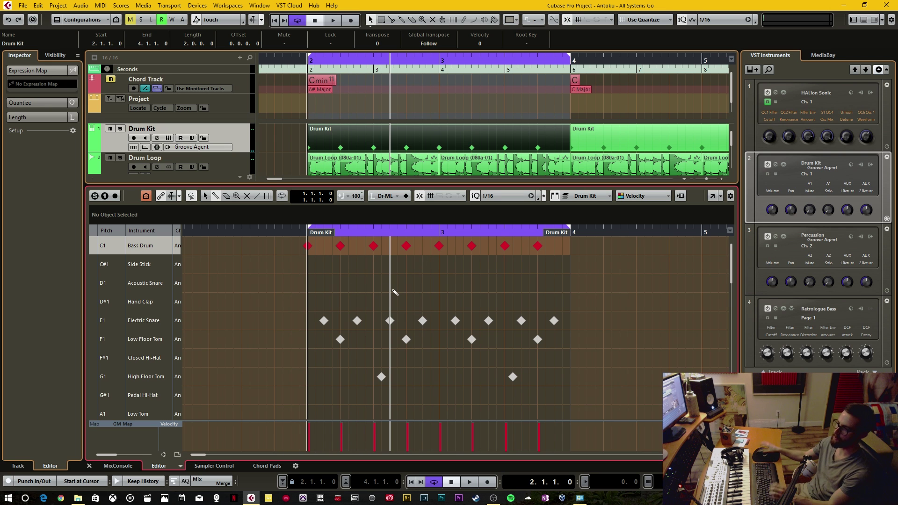
{"action": "left_click", "coordinate": [145, 195]}
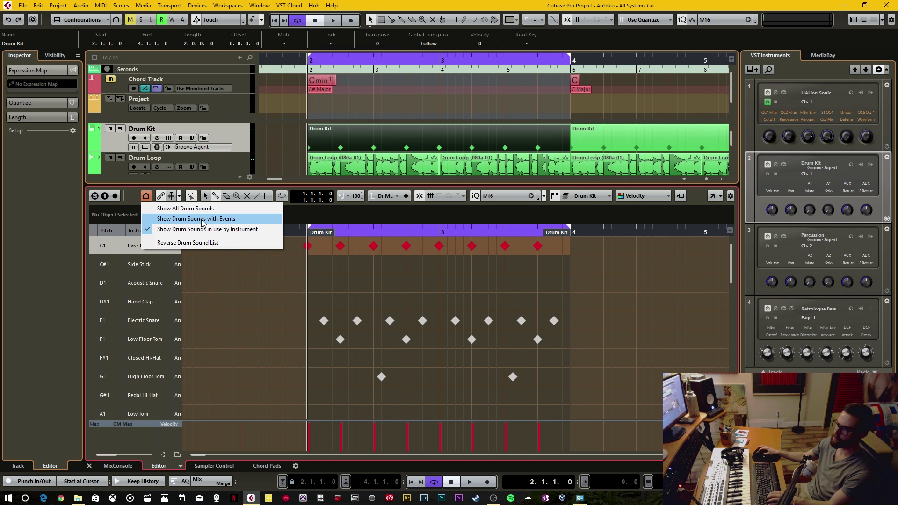
Step: Try Show Drum Sounds with Events, resize the editor, then revert to sounds in use
{"action": "left_click", "coordinate": [228, 221]}
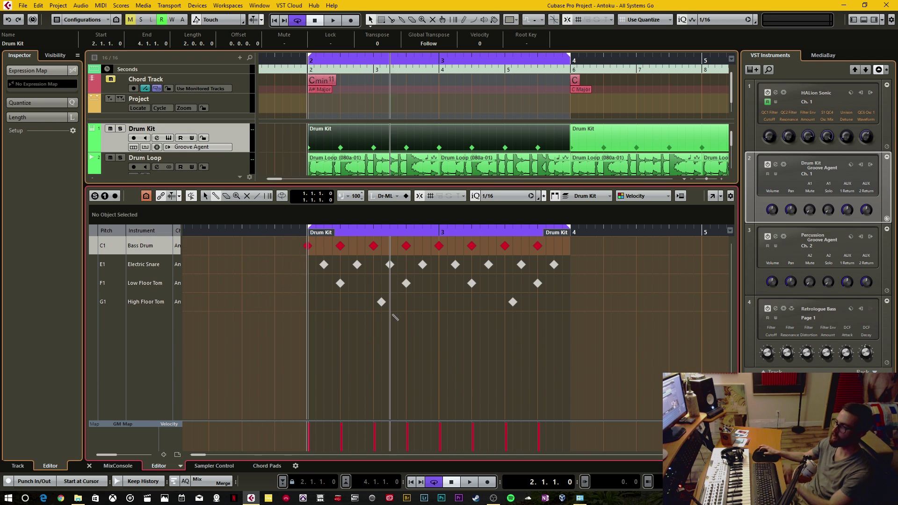
{"action": "left_click_drag", "start_coordinate": [389, 186], "coordinate": [402, 276]}
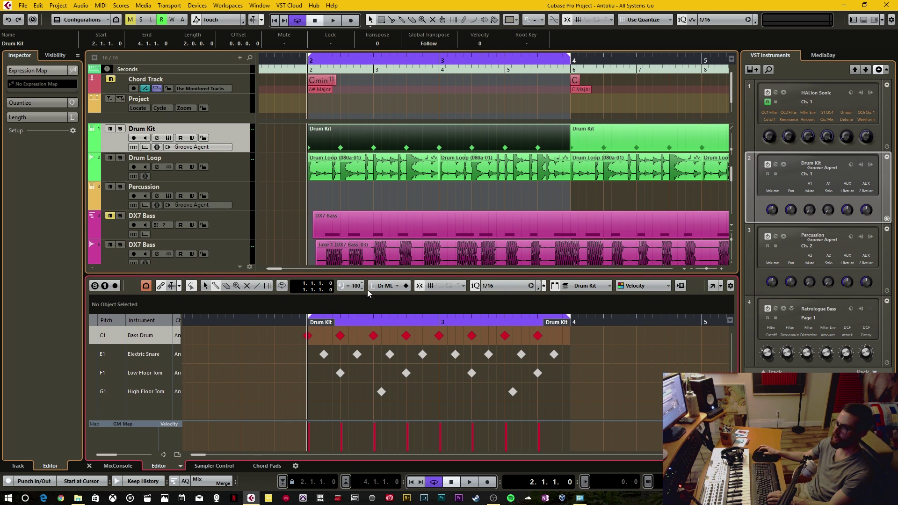
{"action": "left_click_drag", "start_coordinate": [313, 273], "coordinate": [321, 184]}
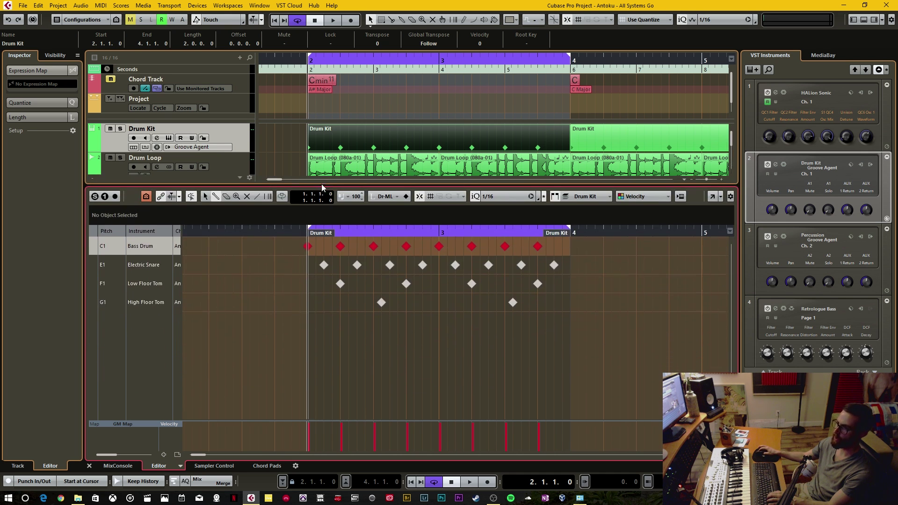
{"action": "left_click", "coordinate": [146, 196]}
{"action": "left_click", "coordinate": [207, 229]}
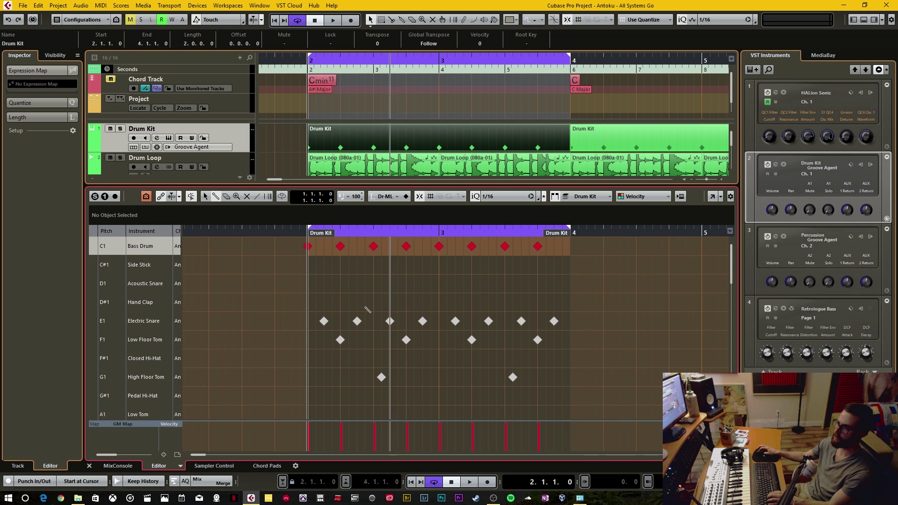
Step: Return to Show Drum Sounds with Events and drag the splitter down to reveal more tracks
{"action": "scroll", "coordinate": [402, 309], "scroll_direction": "down", "scroll_amount": 4}
{"action": "scroll", "coordinate": [399, 346], "scroll_direction": "up", "scroll_amount": 4}
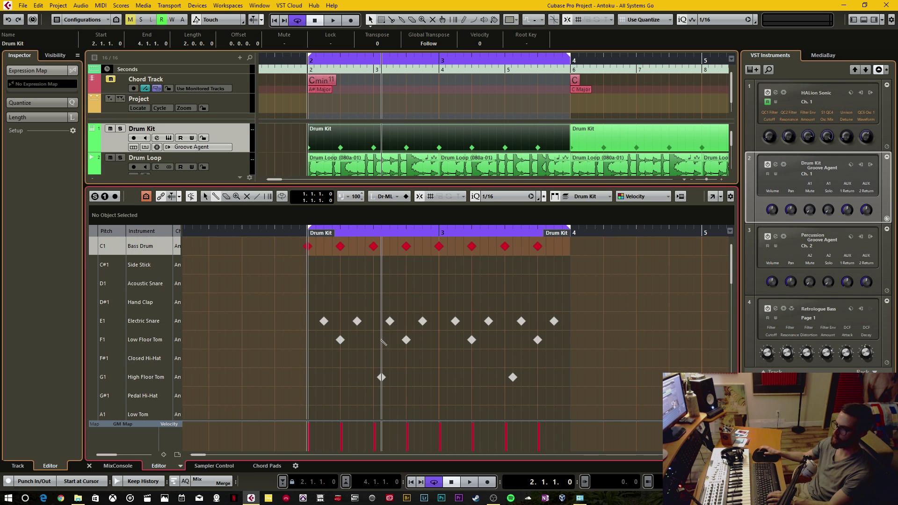
{"action": "left_click", "coordinate": [146, 196]}
{"action": "left_click", "coordinate": [196, 220]}
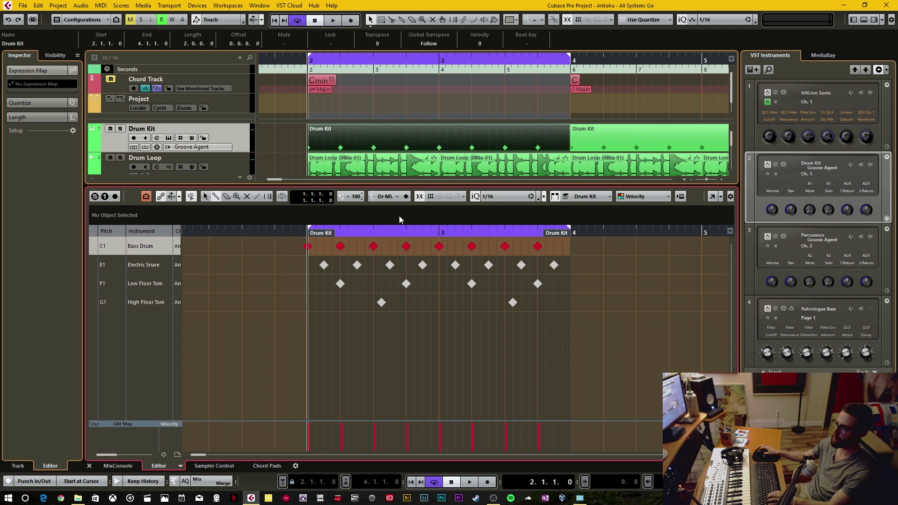
{"action": "left_click_drag", "start_coordinate": [418, 184], "coordinate": [419, 277]}
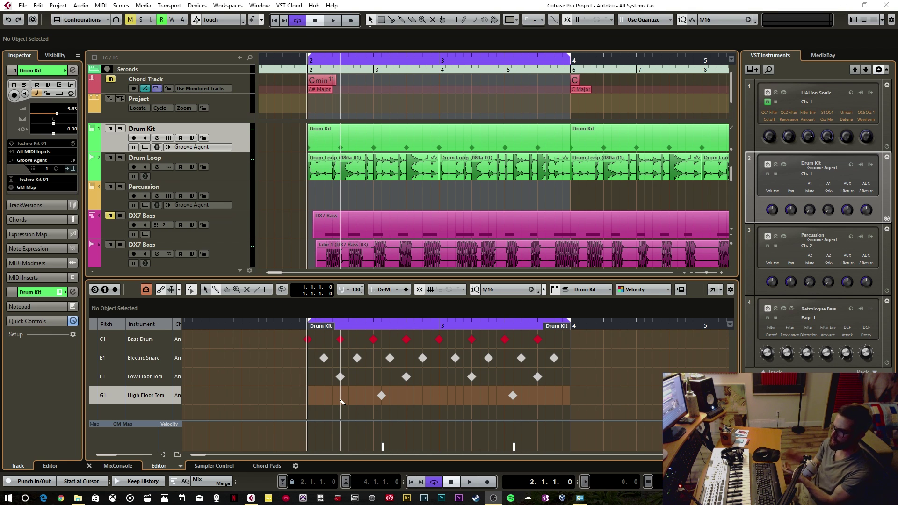
{"action": "left_click", "coordinate": [169, 138]}
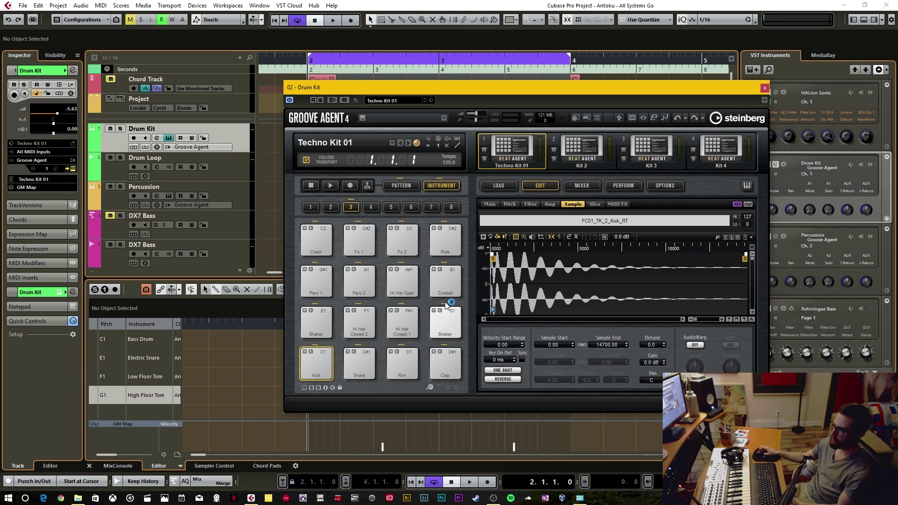
Step: Keep the Kick pad on one-shot playback, audition it, then add a High Floor Tom note at 2.1.2
{"action": "left_click", "coordinate": [509, 372]}
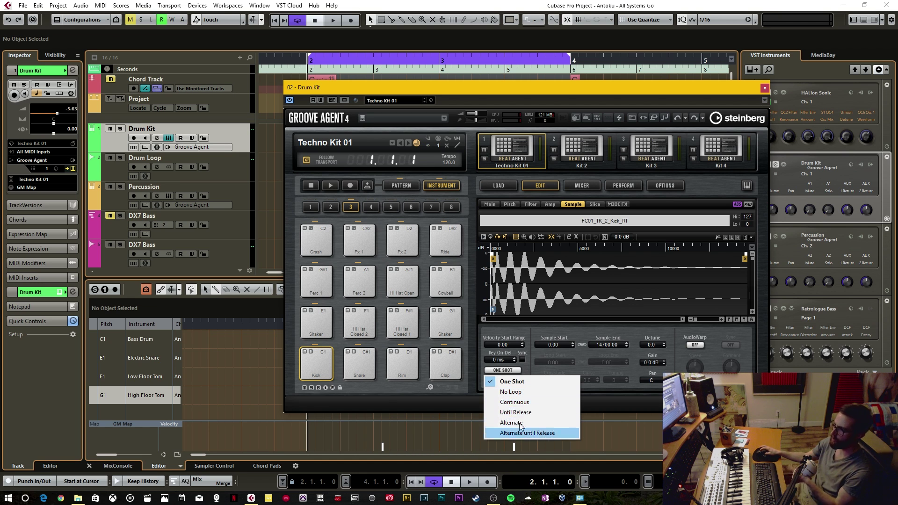
{"action": "left_click", "coordinate": [529, 380]}
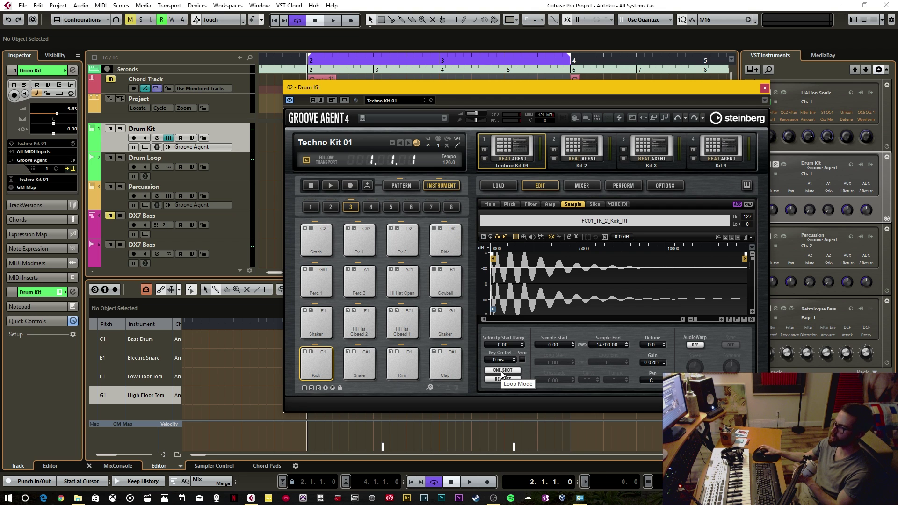
{"action": "left_click", "coordinate": [318, 360]}
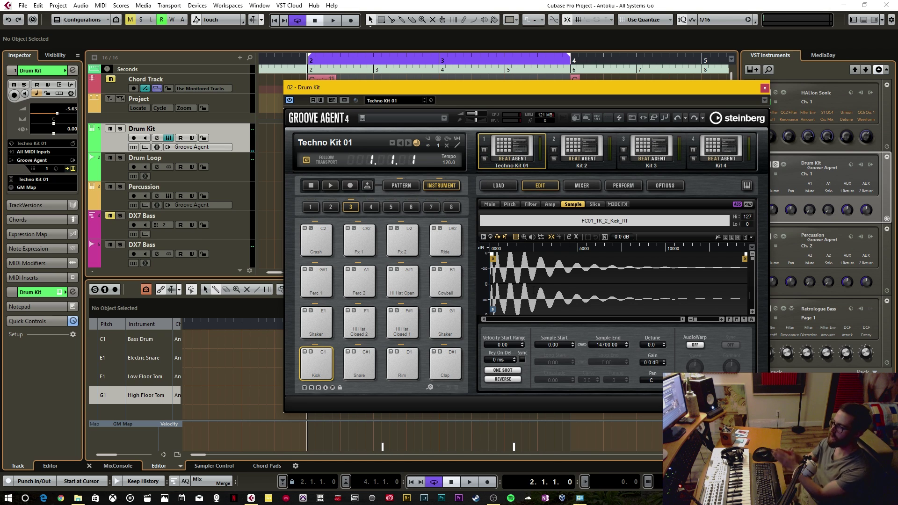
{"action": "left_click", "coordinate": [303, 357]}
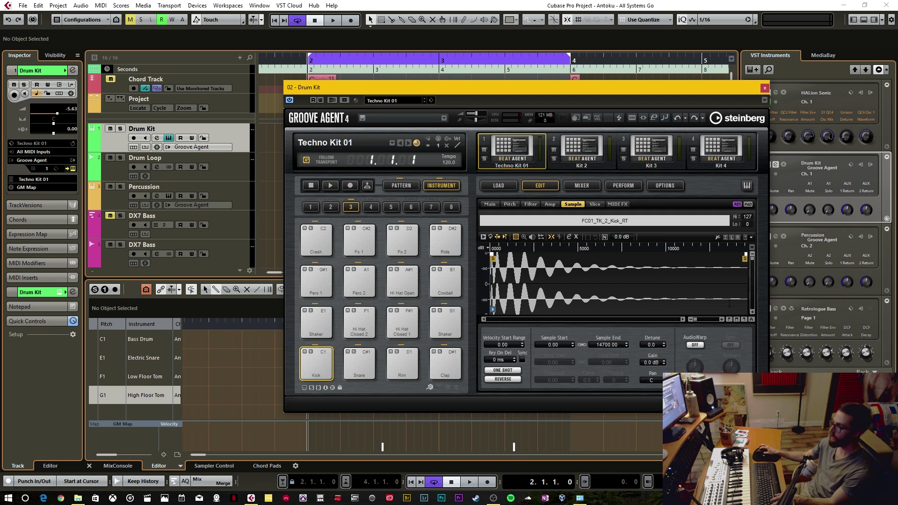
{"action": "left_click", "coordinate": [764, 88]}
{"action": "left_click", "coordinate": [315, 395]}
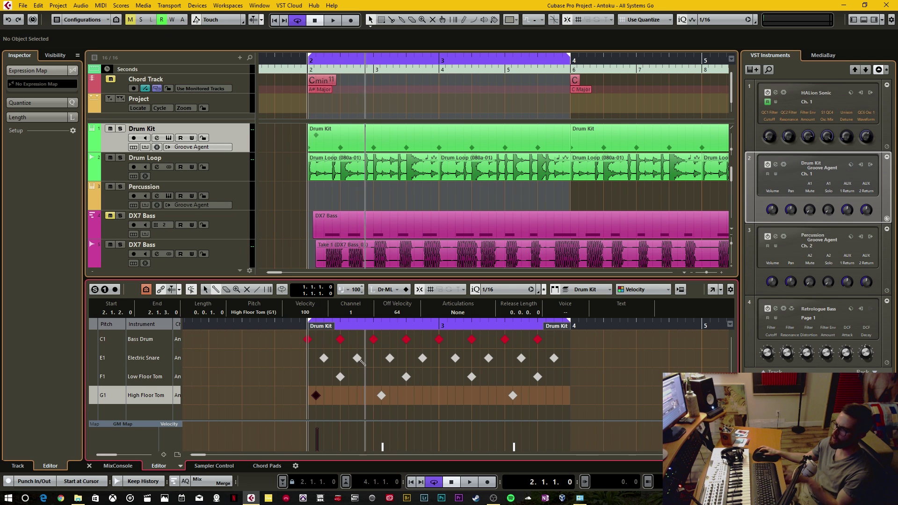
Step: Add High Floor Tom notes at 2.1.3 and 2.2.3 with note lengths shown, then delete them
{"action": "left_click", "coordinate": [323, 396]}
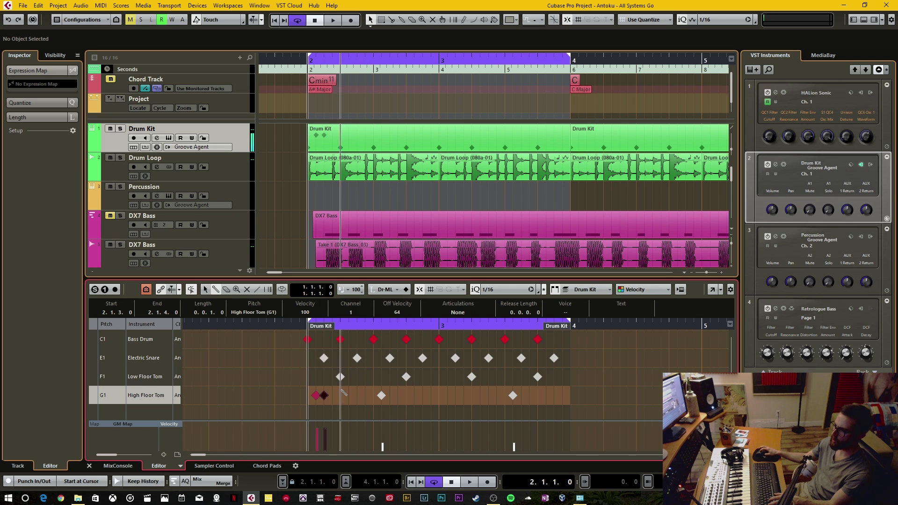
{"action": "left_click", "coordinate": [406, 291]}
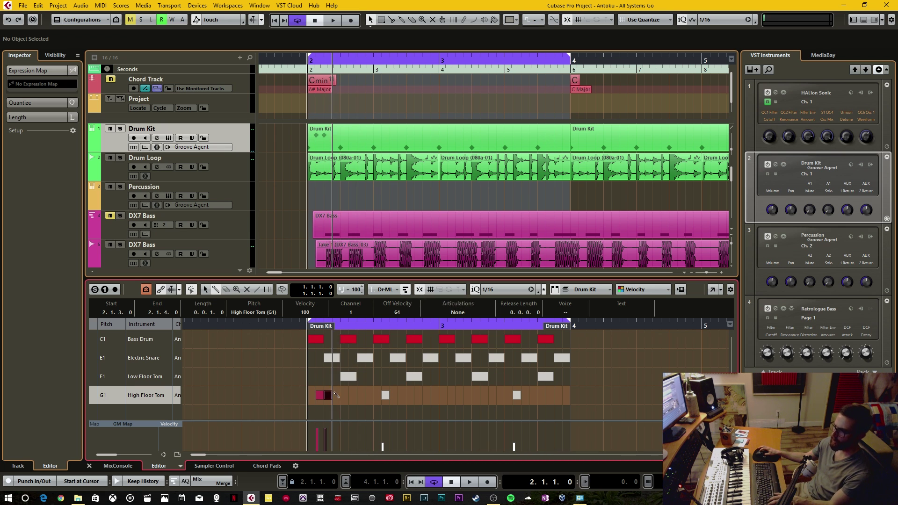
{"action": "left_click_drag", "start_coordinate": [331, 395], "coordinate": [353, 395]}
{"action": "key", "text": "ctrl+z"}
{"action": "key", "text": "ctrl+z"}
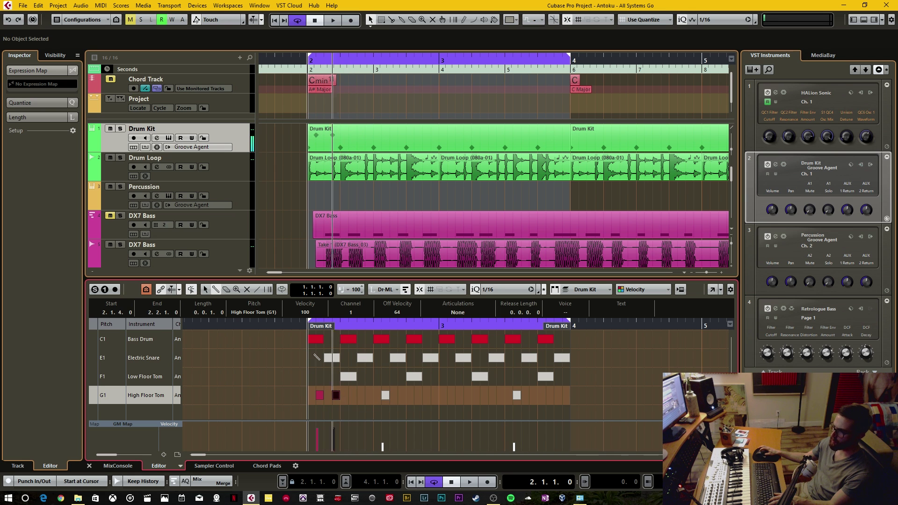
{"action": "left_click", "coordinate": [352, 396]}
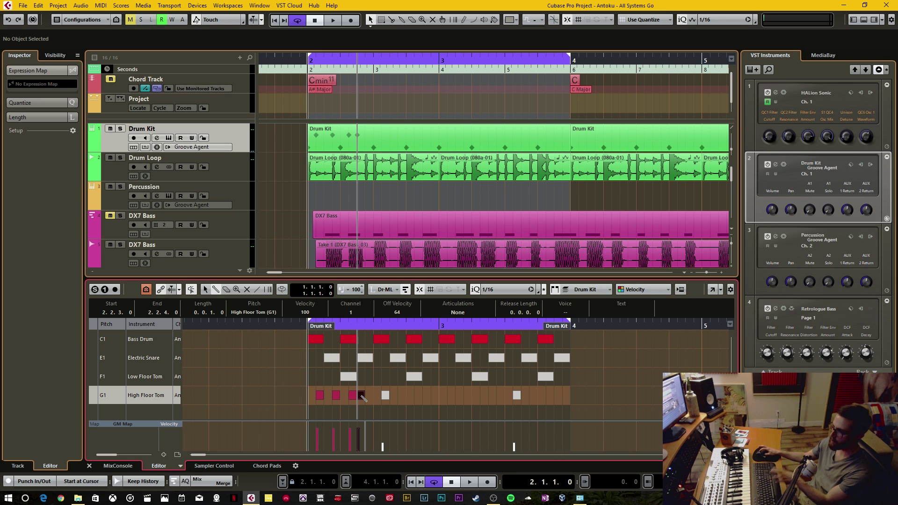
{"action": "left_click", "coordinate": [361, 395]}
{"action": "left_click", "coordinate": [352, 395]}
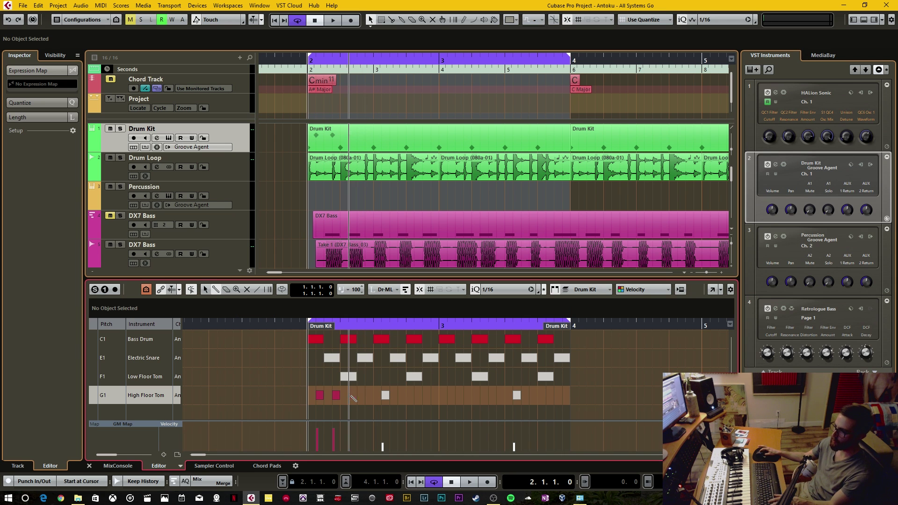
{"action": "left_click", "coordinate": [337, 395]}
Step: Add a High Floor Tom note, raise its velocity to 127, and move it to 2.2.1
{"action": "left_click", "coordinate": [327, 396]}
{"action": "left_click_drag", "start_coordinate": [332, 351], "coordinate": [327, 377]}
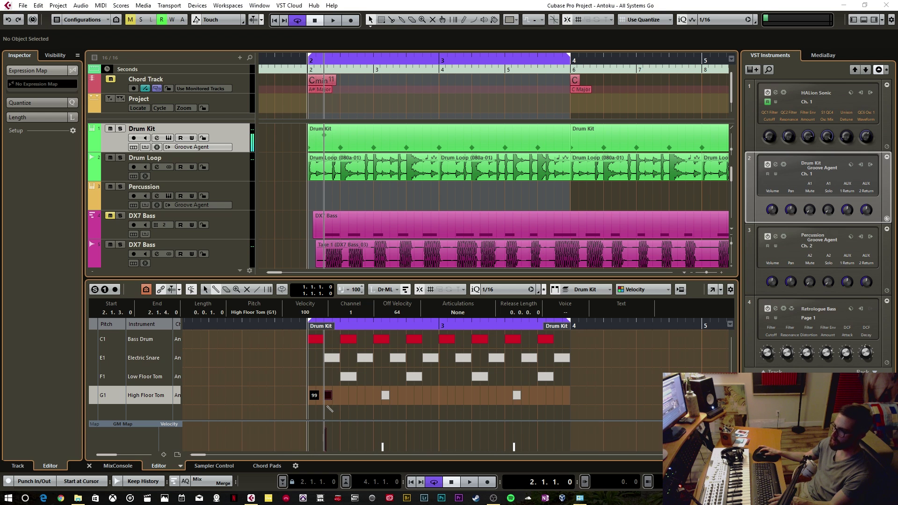
{"action": "left_click_drag", "start_coordinate": [333, 422], "coordinate": [330, 279]}
{"action": "left_click_drag", "start_coordinate": [328, 414], "coordinate": [348, 421]}
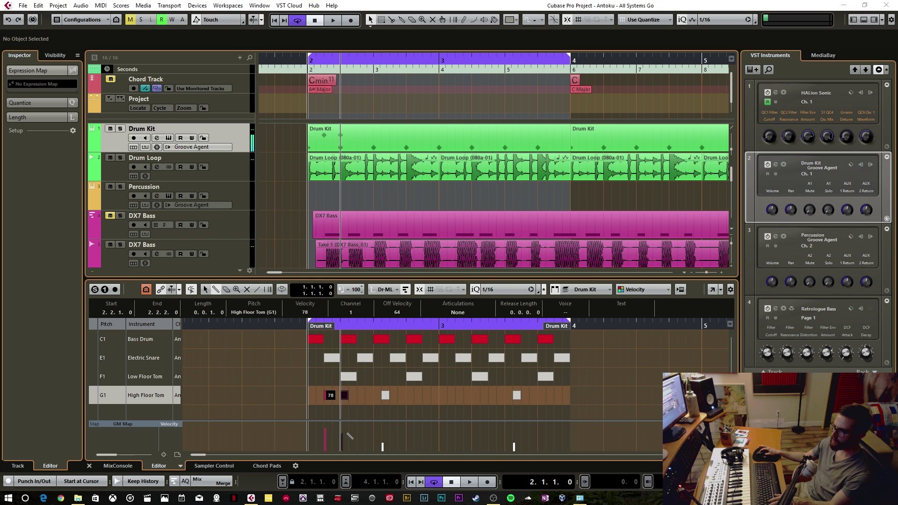
Step: Add High Floor Tom notes at 2.2.3 and 2.2.4, lower one to velocity 61, then delete all added notes
{"action": "left_click", "coordinate": [360, 395]}
{"action": "left_click_drag", "start_coordinate": [370, 395], "coordinate": [372, 345]}
{"action": "left_click_drag", "start_coordinate": [370, 395], "coordinate": [370, 458]}
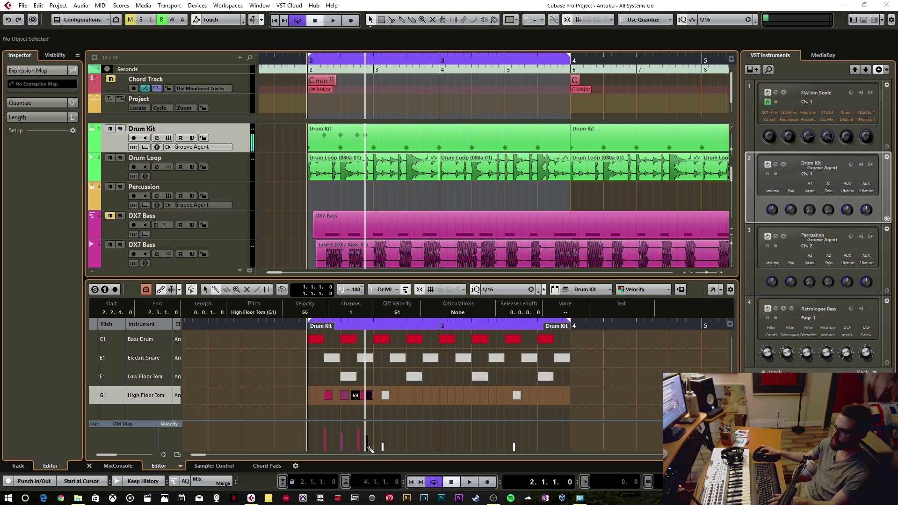
{"action": "left_click", "coordinate": [369, 395]}
{"action": "left_click", "coordinate": [360, 395]}
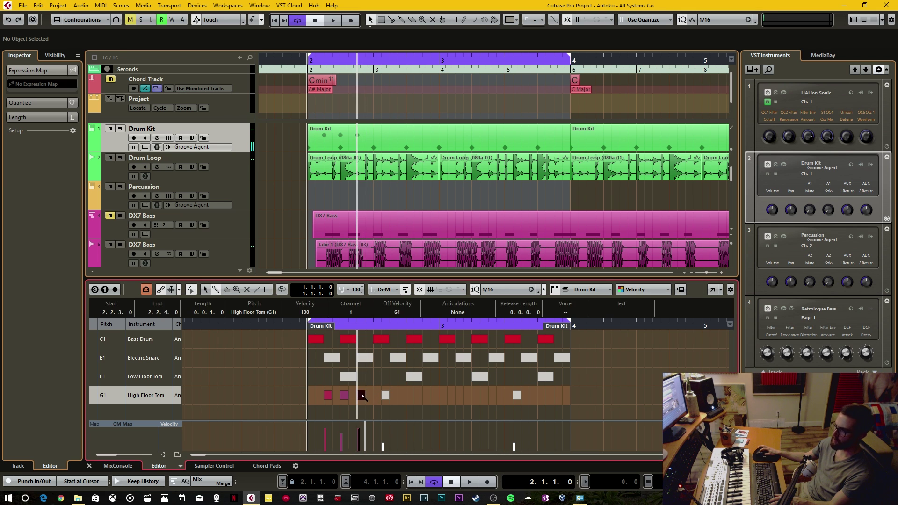
{"action": "left_click", "coordinate": [346, 397]}
{"action": "left_click", "coordinate": [327, 395]}
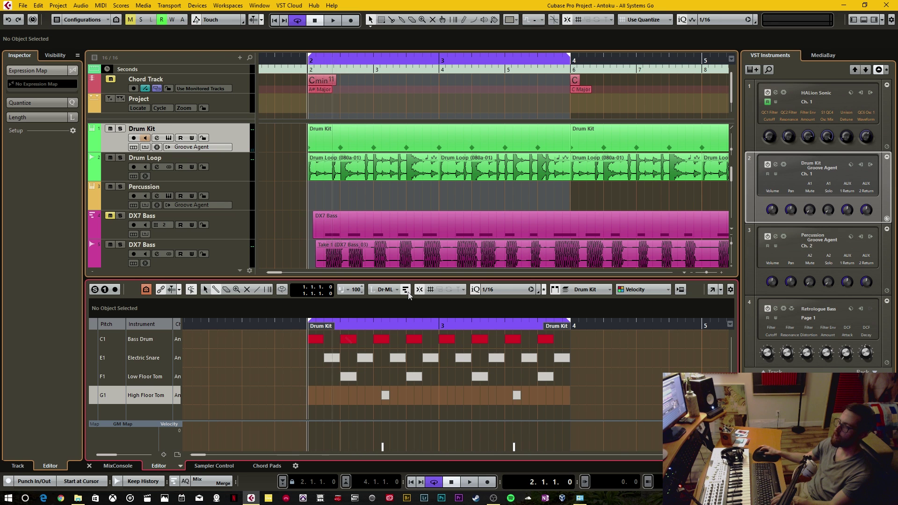
Step: Set Insert Length to 1/8, draw a test High Floor Tom note at bar 2, then delete it
{"action": "left_click", "coordinate": [384, 290]}
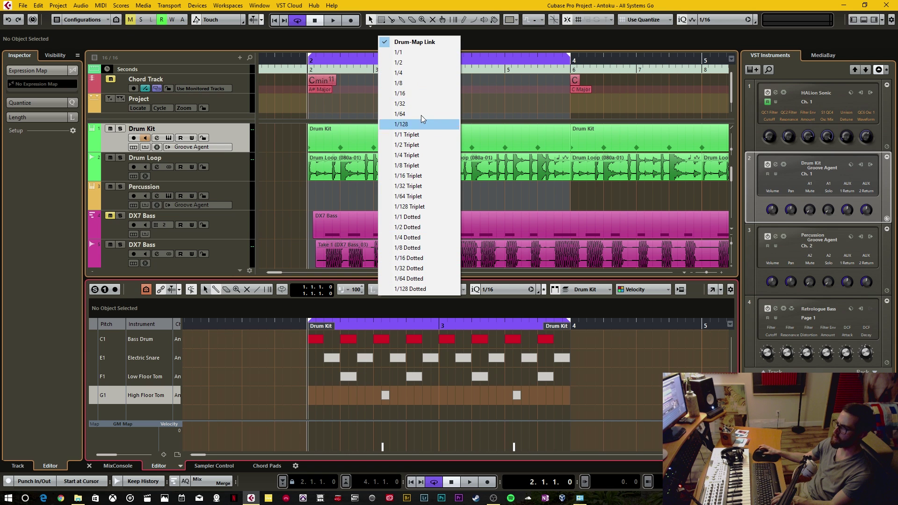
{"action": "left_click", "coordinate": [406, 82]}
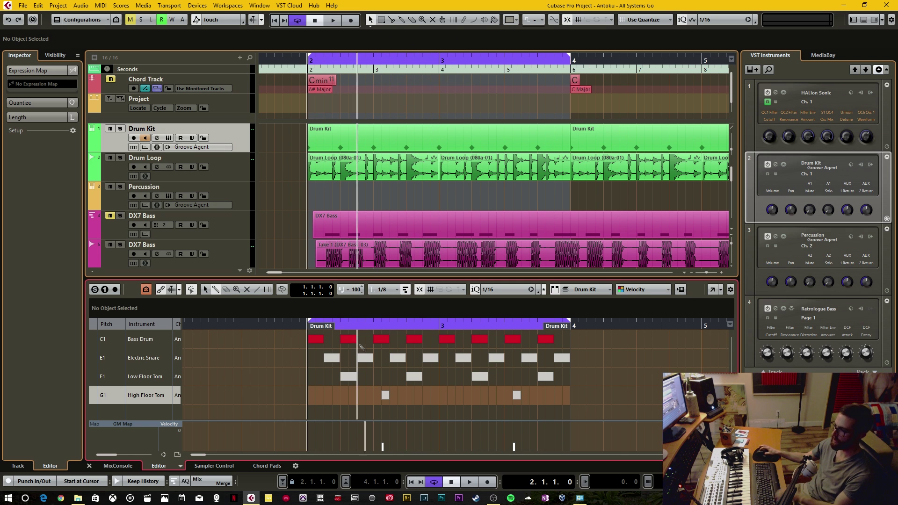
{"action": "left_click", "coordinate": [312, 395]}
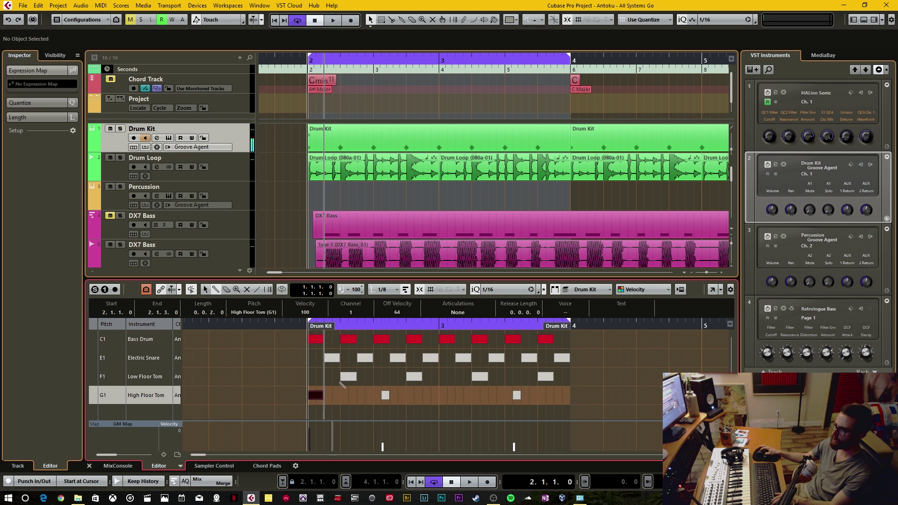
{"action": "left_click", "coordinate": [405, 294]}
{"action": "key", "text": "ctrl+Right"}
{"action": "key", "text": "ctrl+Right"}
{"action": "key", "text": "ctrl+Right"}
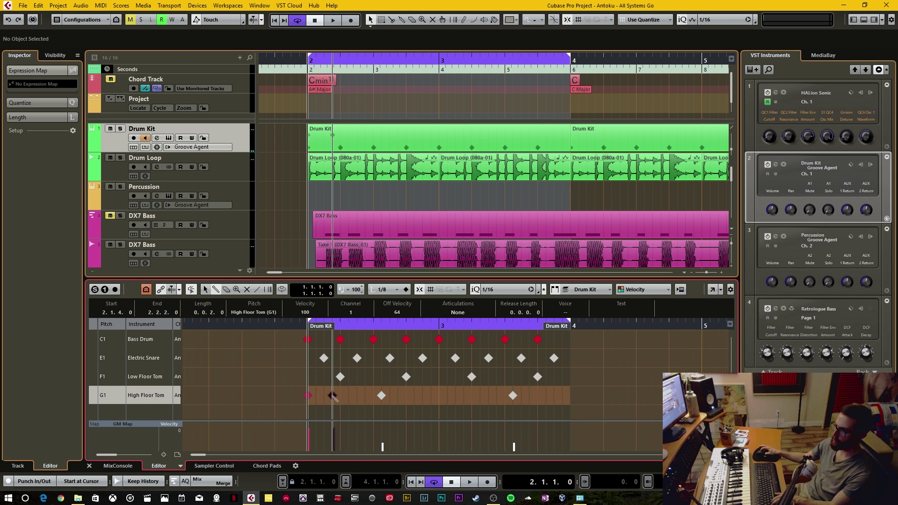
{"action": "left_click", "coordinate": [403, 289]}
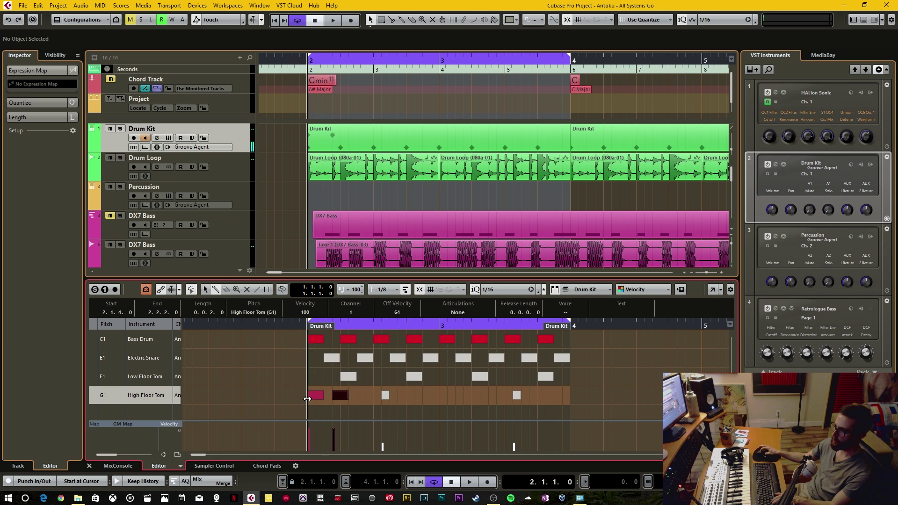
{"action": "key", "text": "Delete"}
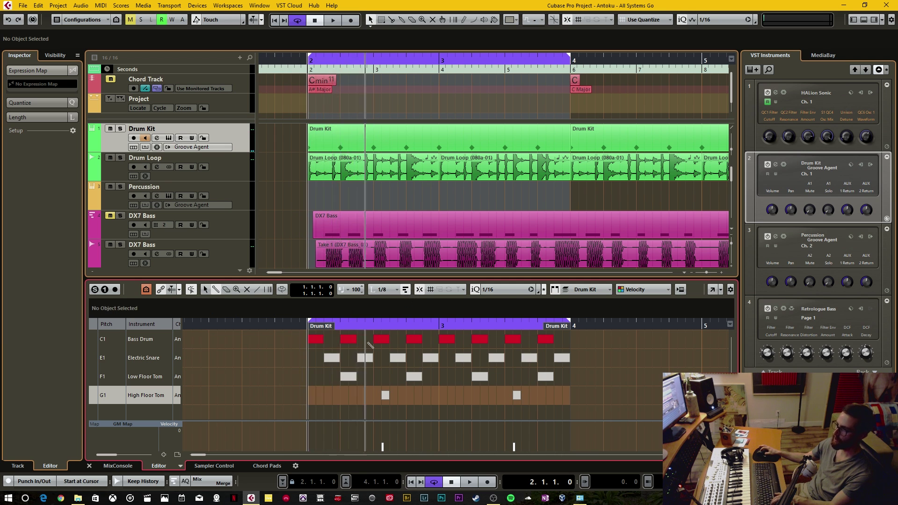
Step: Set Insert Length back to Drum-Map Link and show the Drum Kit track's Inspector
{"action": "left_click", "coordinate": [389, 289]}
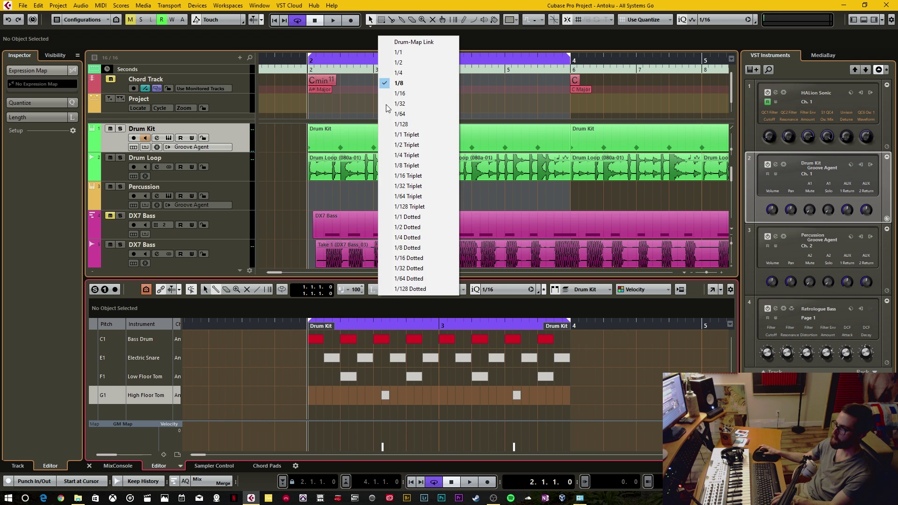
{"action": "left_click", "coordinate": [419, 44]}
{"action": "left_click", "coordinate": [285, 139]}
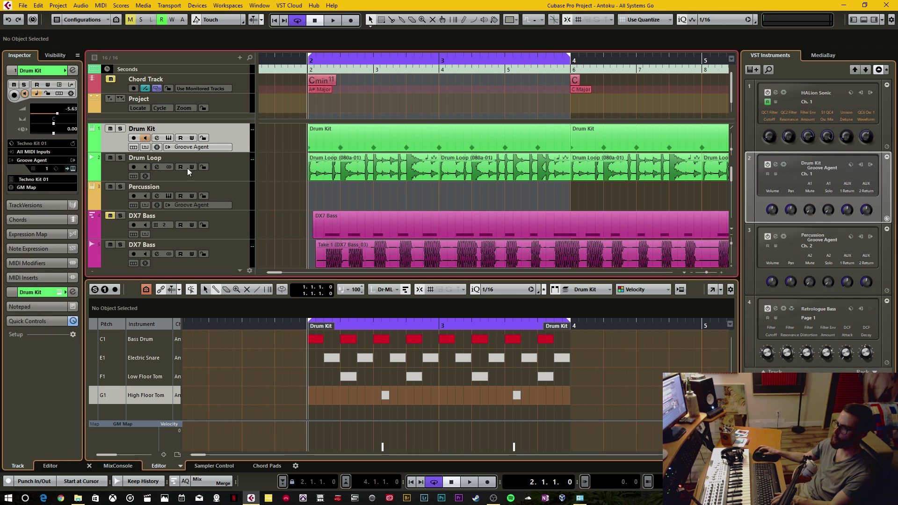
Step: In the GM Map's Drum Map Setup, change Bass Drum quantize from 1/16 to 1/4
{"action": "left_click", "coordinate": [42, 187]}
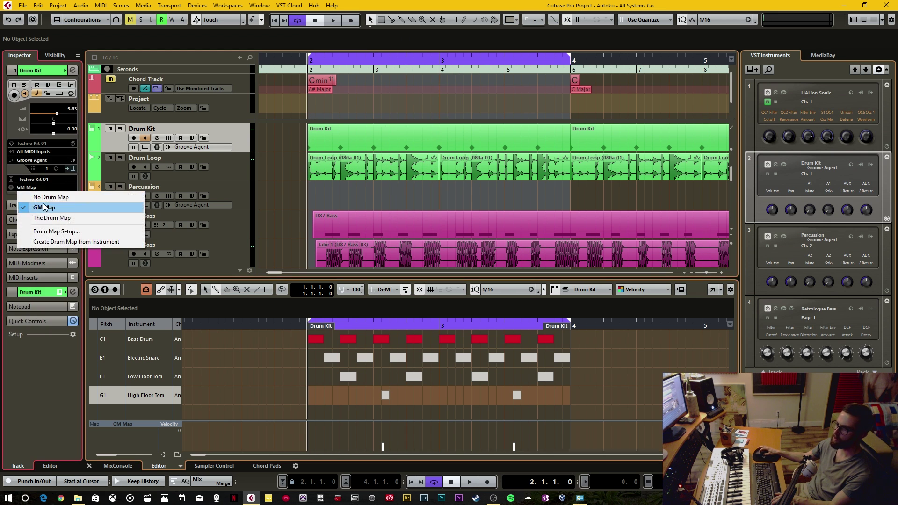
{"action": "left_click", "coordinate": [53, 231]}
{"action": "left_click", "coordinate": [434, 187]}
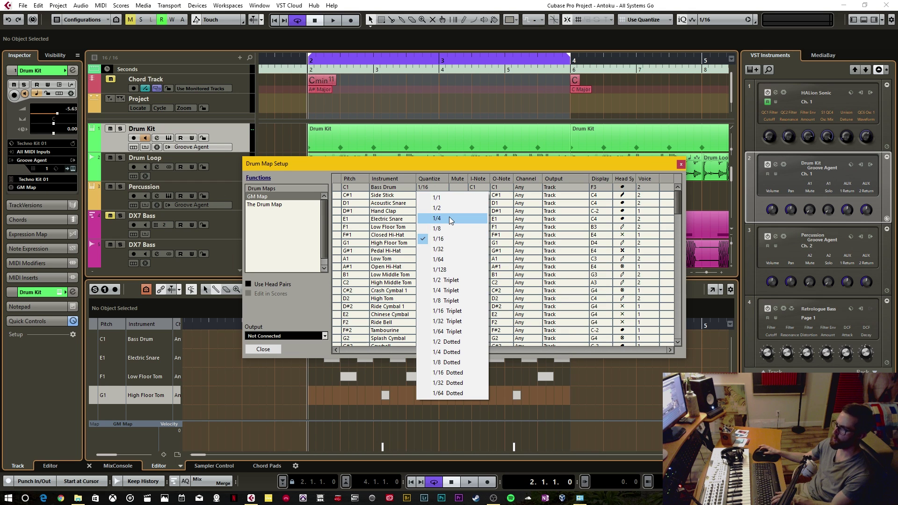
{"action": "left_click", "coordinate": [448, 218]}
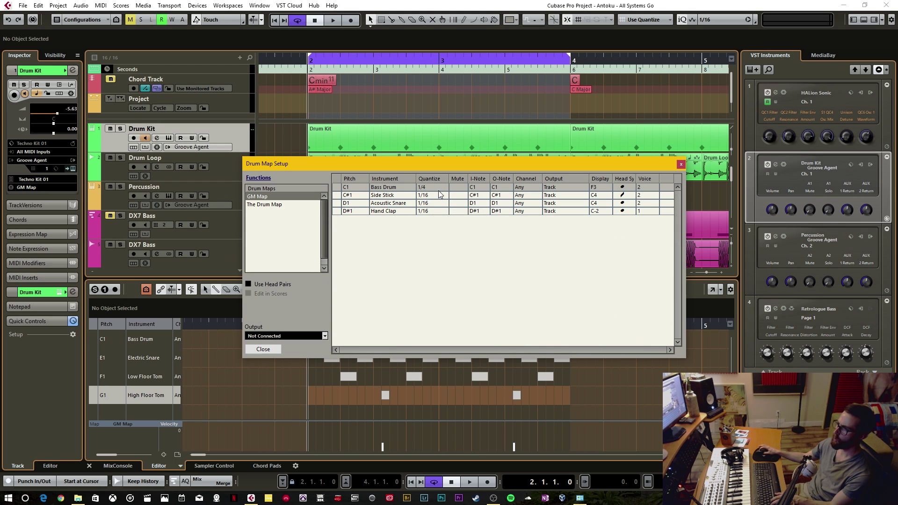
{"action": "left_click", "coordinate": [681, 165]}
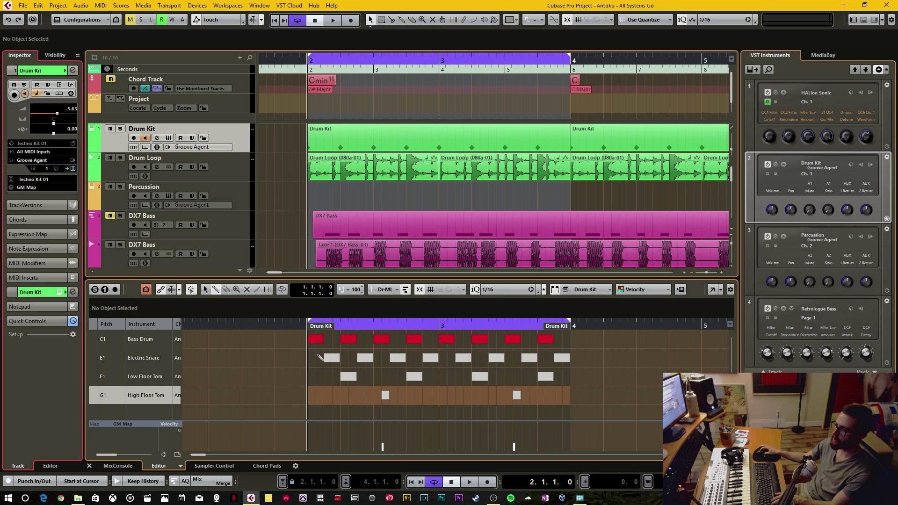
Step: Draw a Bass Drum (C1) note just before bar 4 and stretch it past bar 4
{"action": "left_click", "coordinate": [333, 336]}
{"action": "left_click", "coordinate": [528, 340]}
{"action": "left_click", "coordinate": [554, 340]}
{"action": "left_click", "coordinate": [563, 340]}
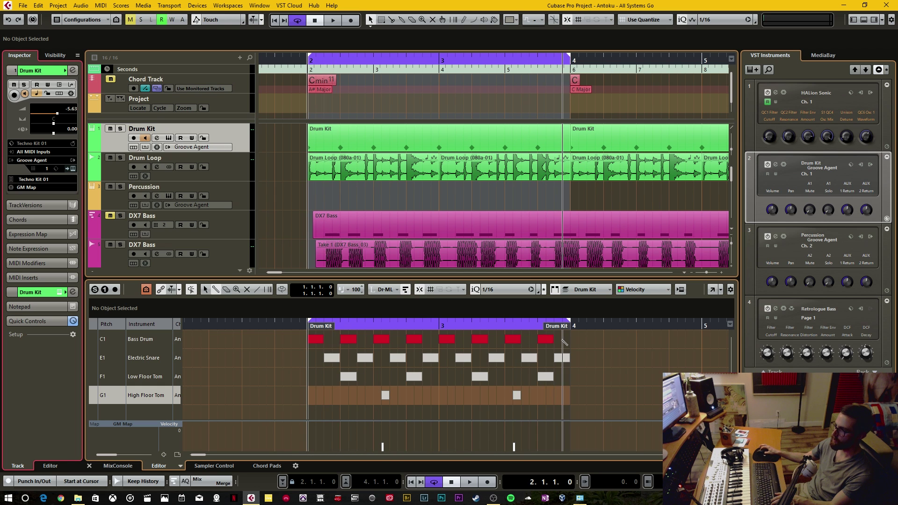
{"action": "left_click", "coordinate": [563, 340]}
{"action": "left_click_drag", "start_coordinate": [569, 339], "coordinate": [591, 338]}
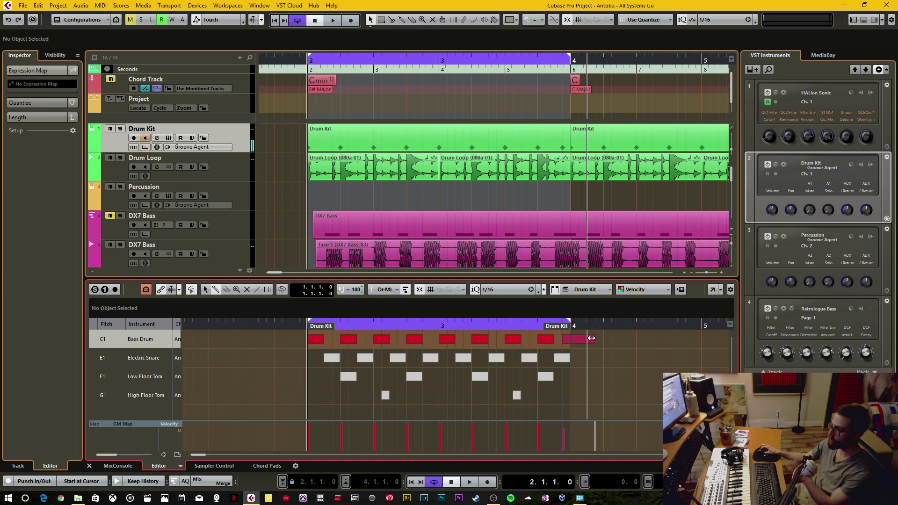